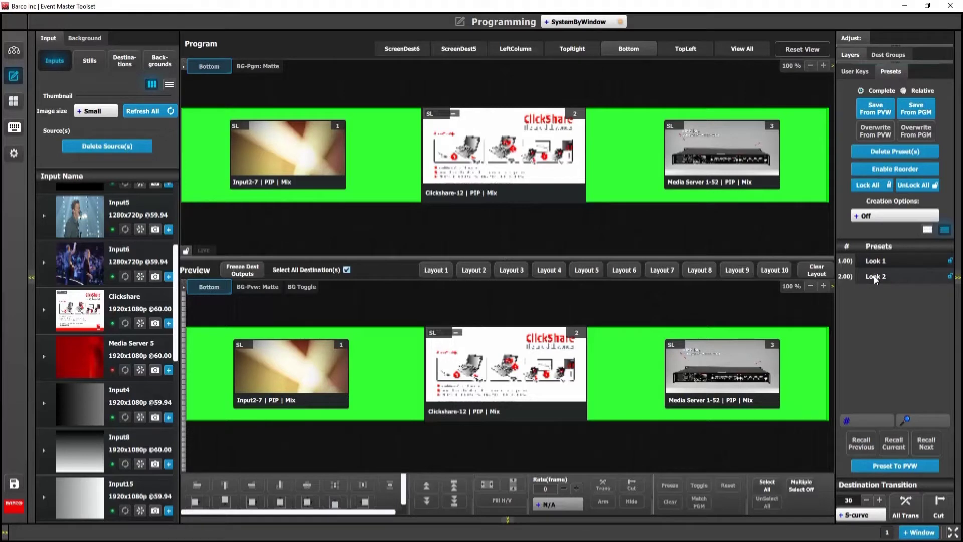
- Recall Look 2 into Preview and add a large Media Server 5 window at its left
left_click(875, 278)
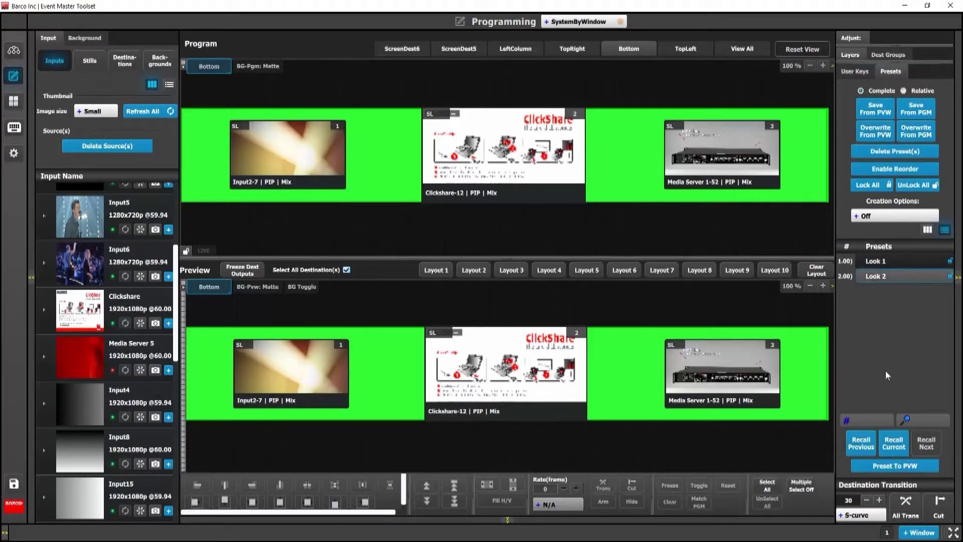
left_click(893, 443)
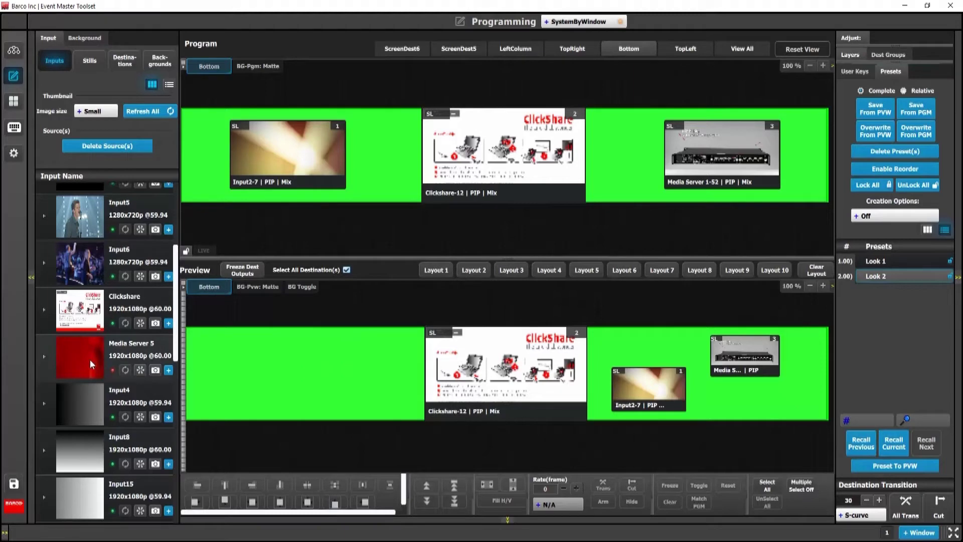
left_click_drag(89, 359, 223, 323)
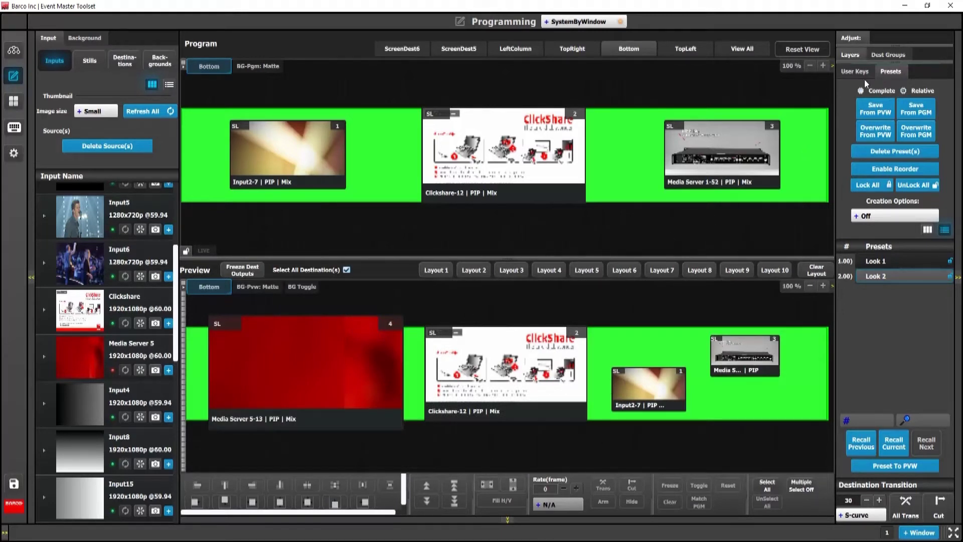
- In the destination's layer list, exclude the Bottom background and Layer2 from the preset
left_click(852, 57)
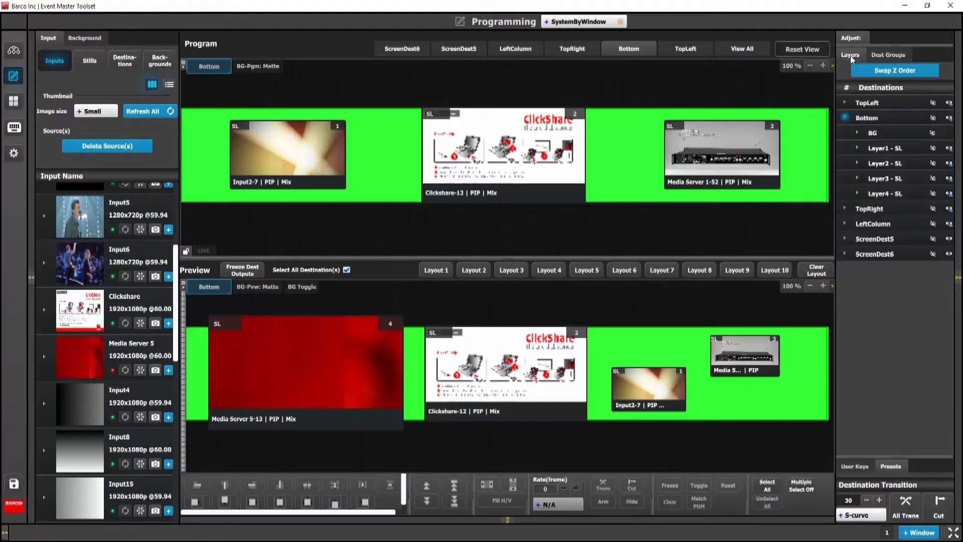
left_click(934, 134)
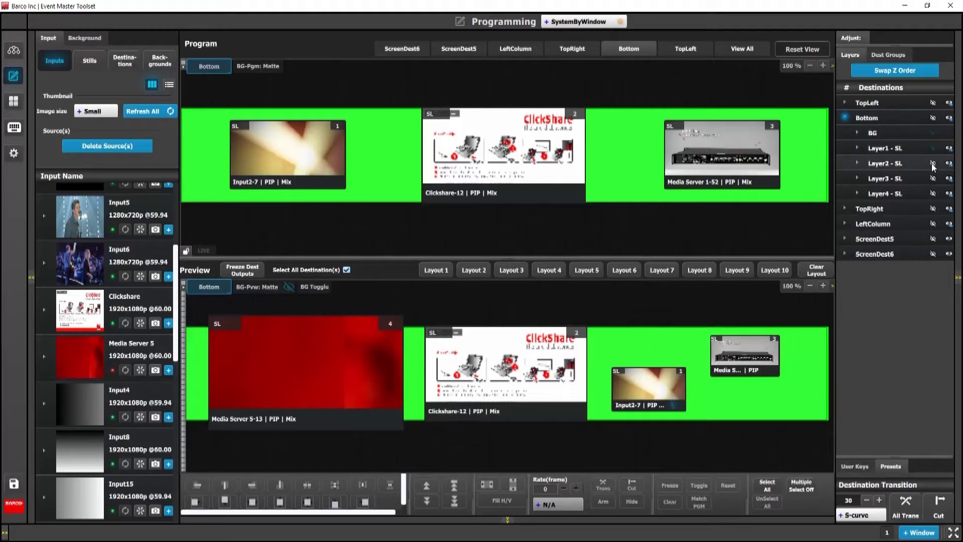
left_click(933, 164)
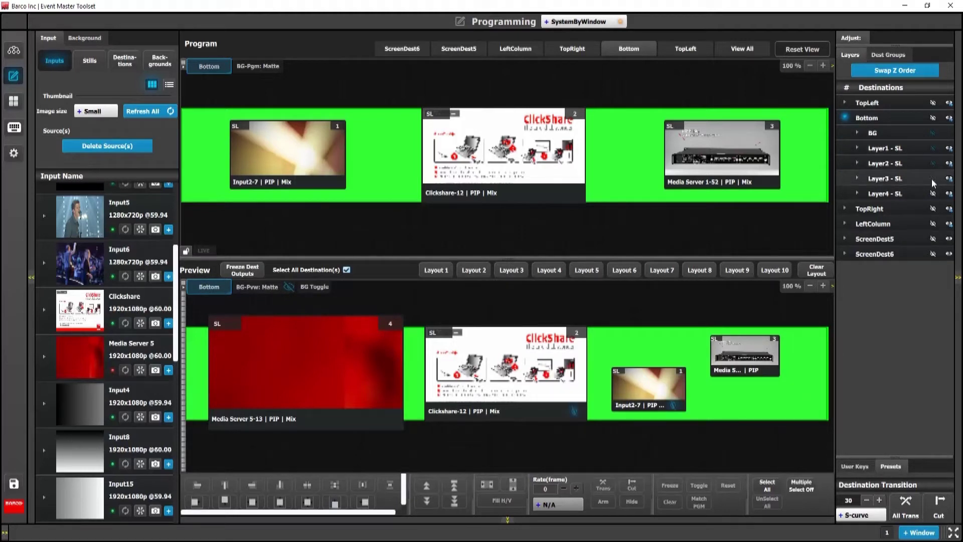
- Save Preview as a new preset and rename it 'Enter Layer 4'
left_click(892, 467)
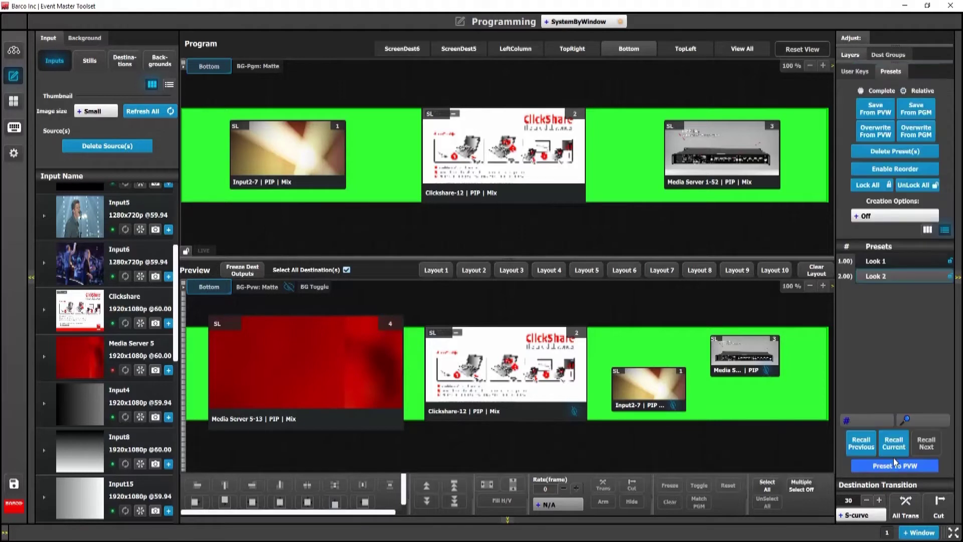
left_click(870, 115)
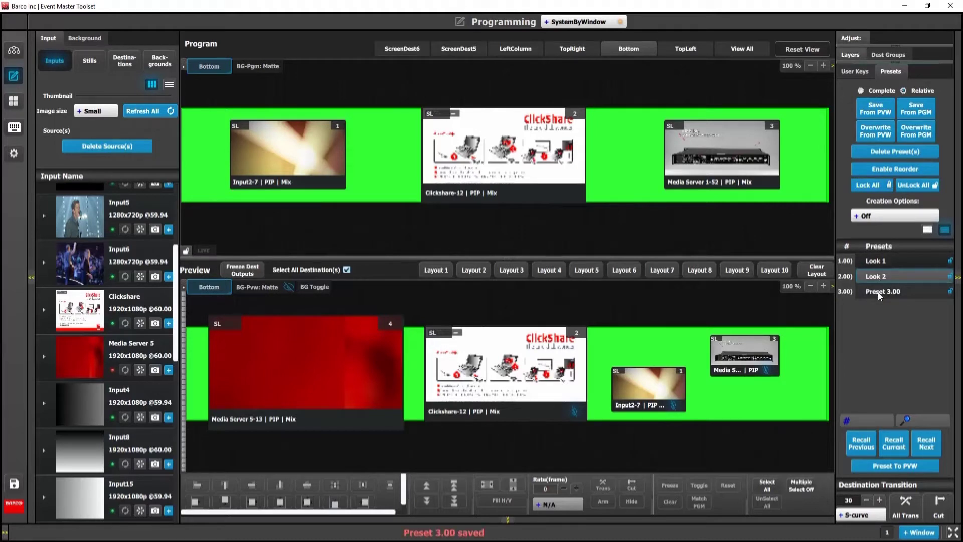
double_click(878, 292)
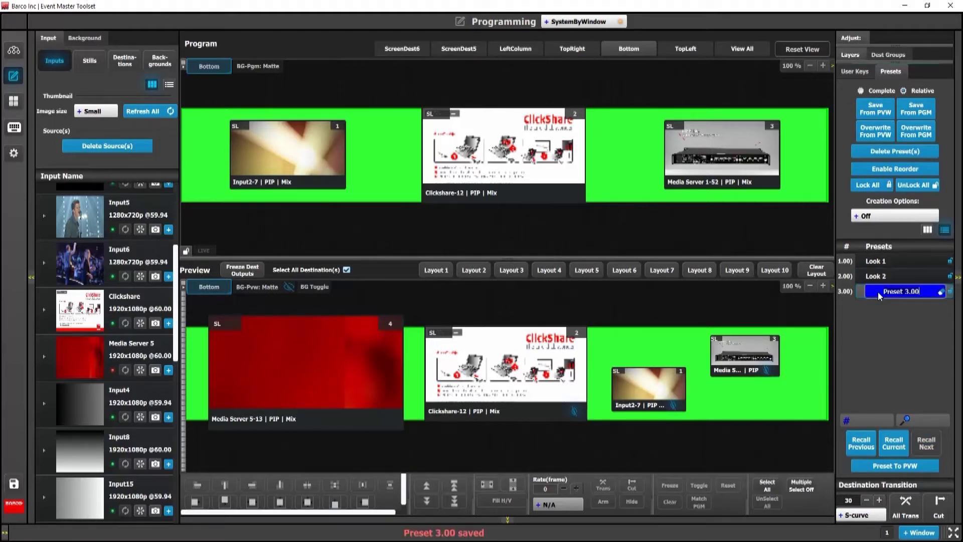
key("BackSpace")
type("Enter Layer 4")
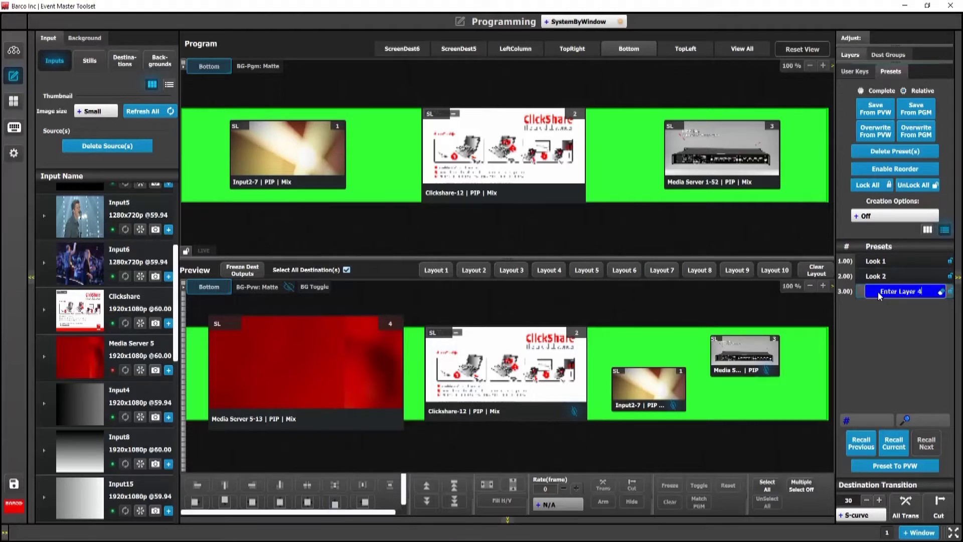
key("Return")
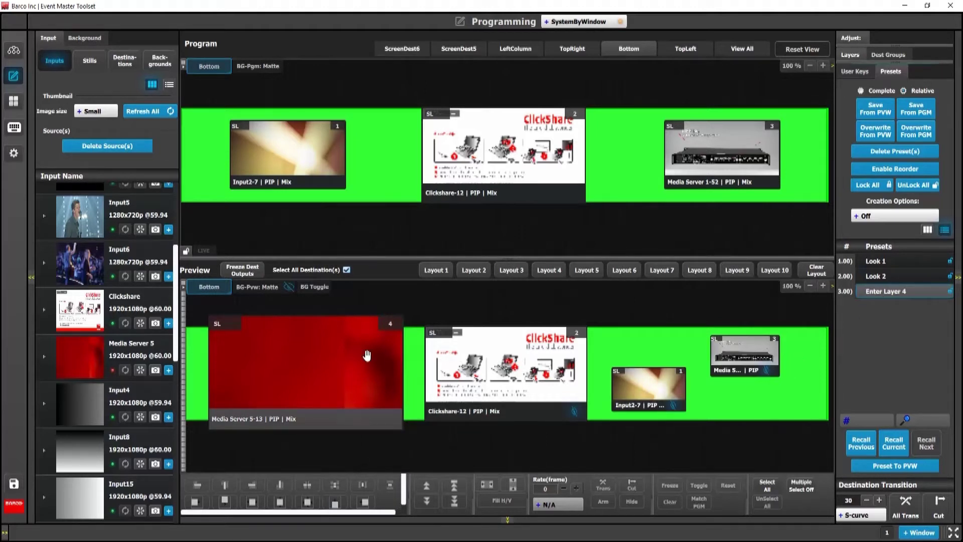
- Clear the Media Server 5-13 window from Preview and check the layer list
left_click(366, 356)
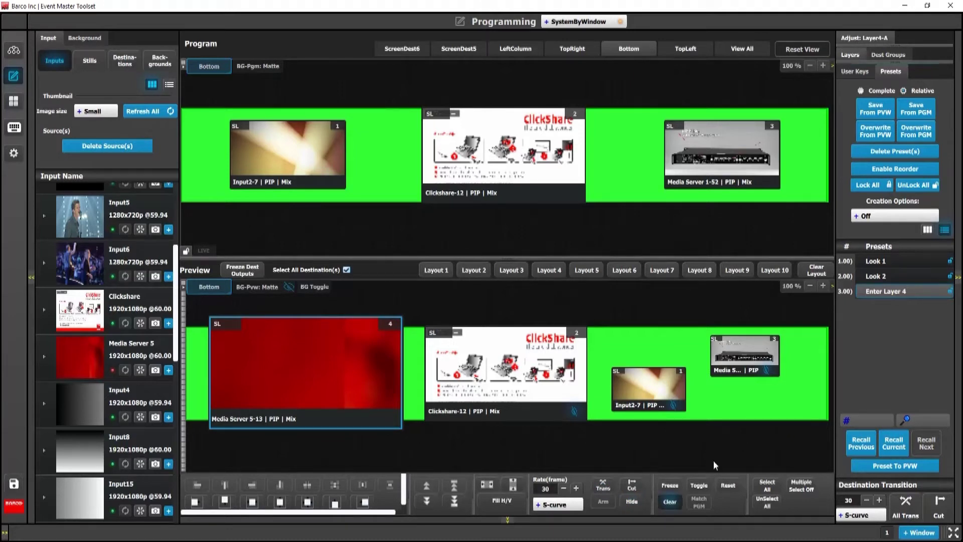
left_click(669, 502)
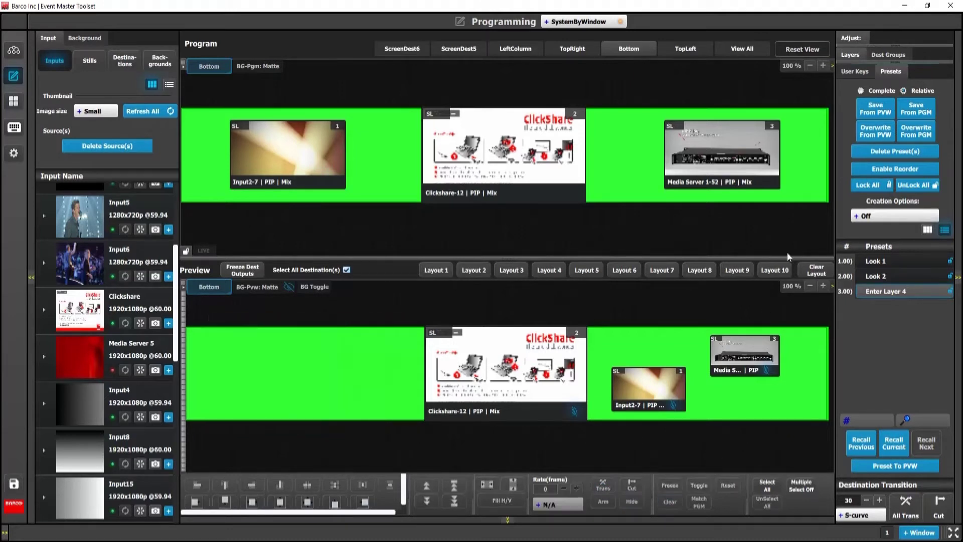
left_click(848, 55)
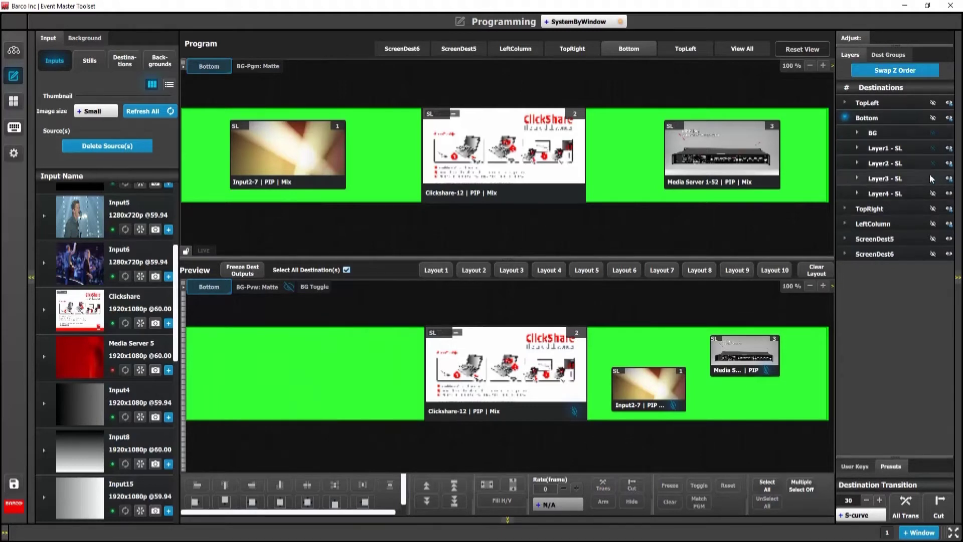
- Save the cleared Preview as a new preset named 'Clear Layer 4'
left_click(891, 467)
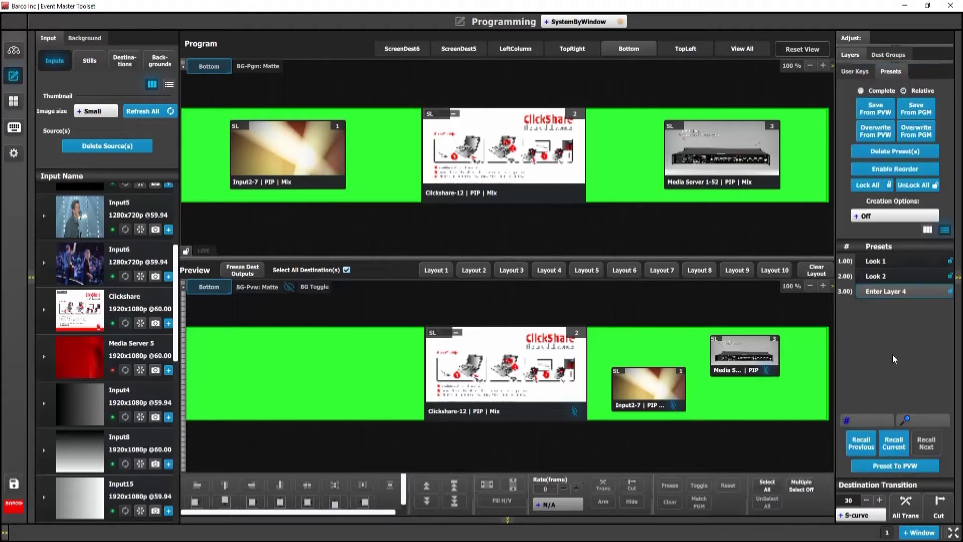
left_click(880, 112)
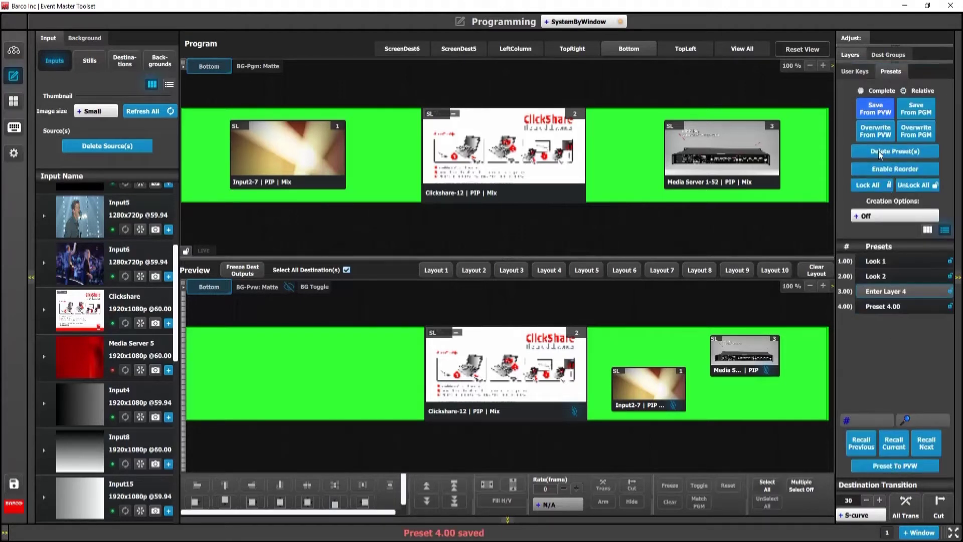
double_click(882, 307)
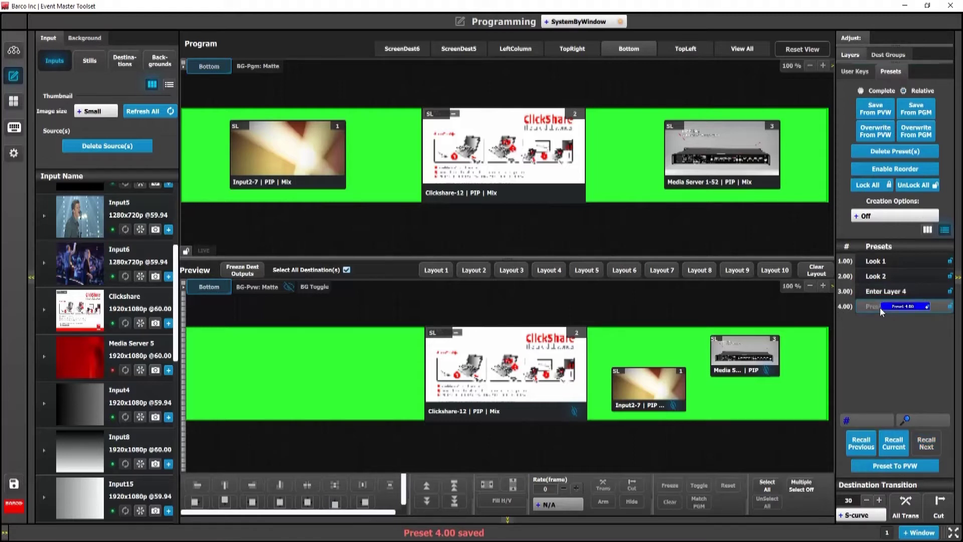
type("Clear")
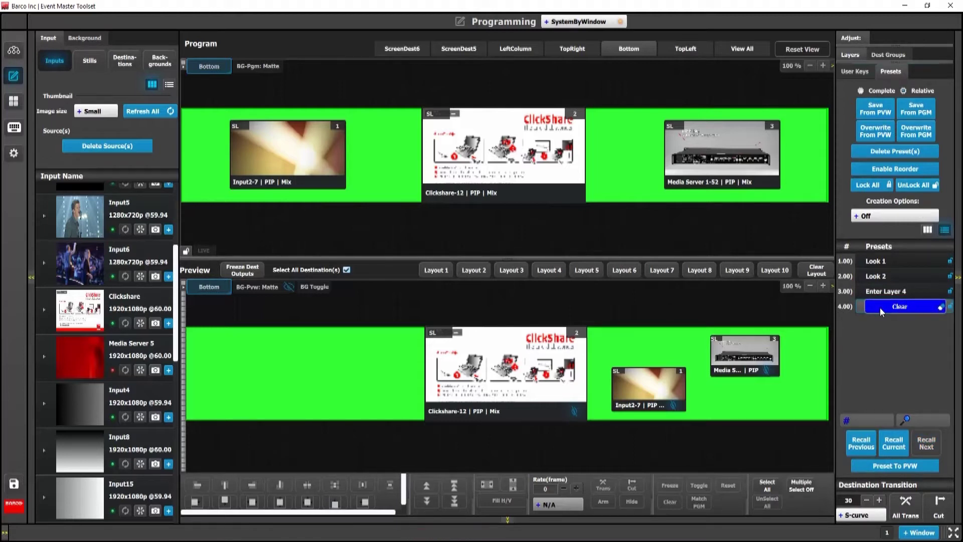
type(" Layer 4")
key("Return")
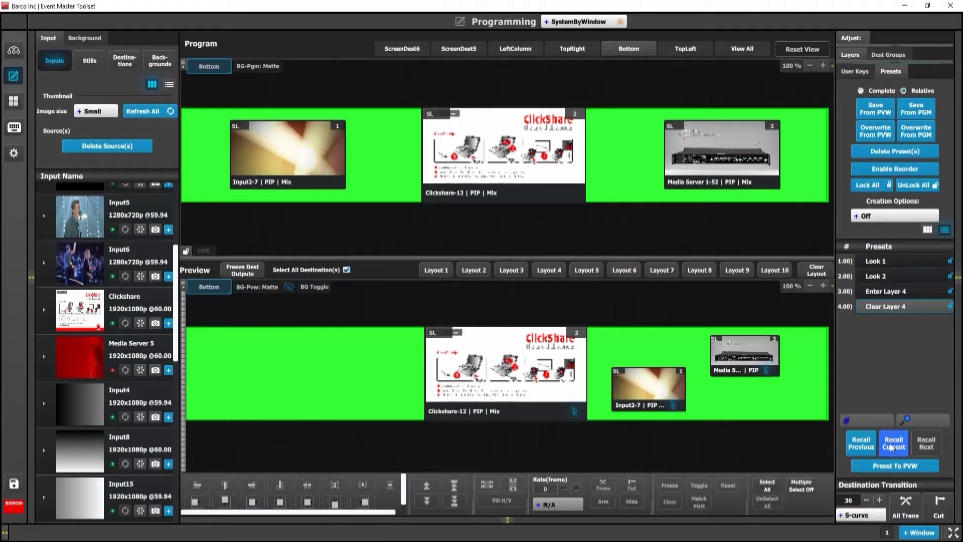
- Take Preview live, then transition the Enter Layer 4 and Clear Layer 4 presets to Program in turn
left_click(908, 503)
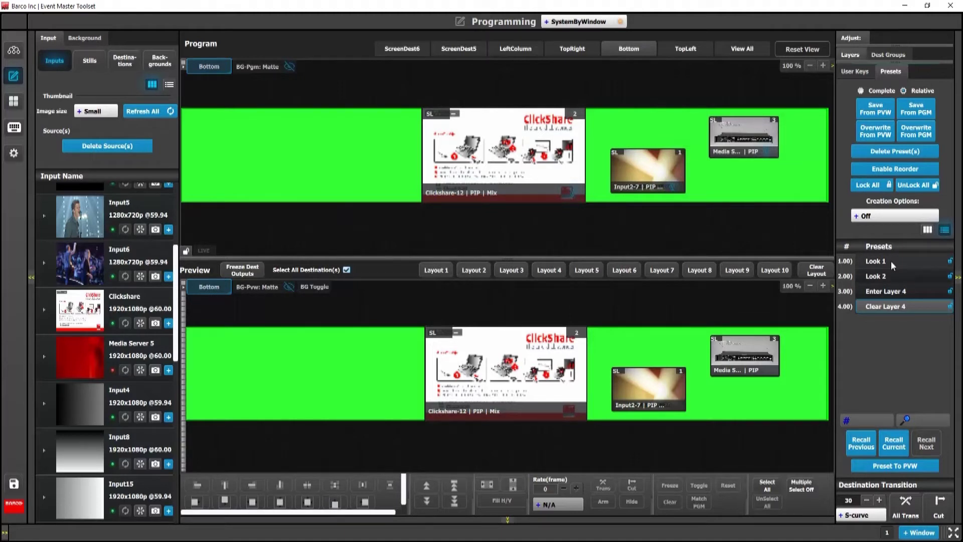
left_click(893, 262)
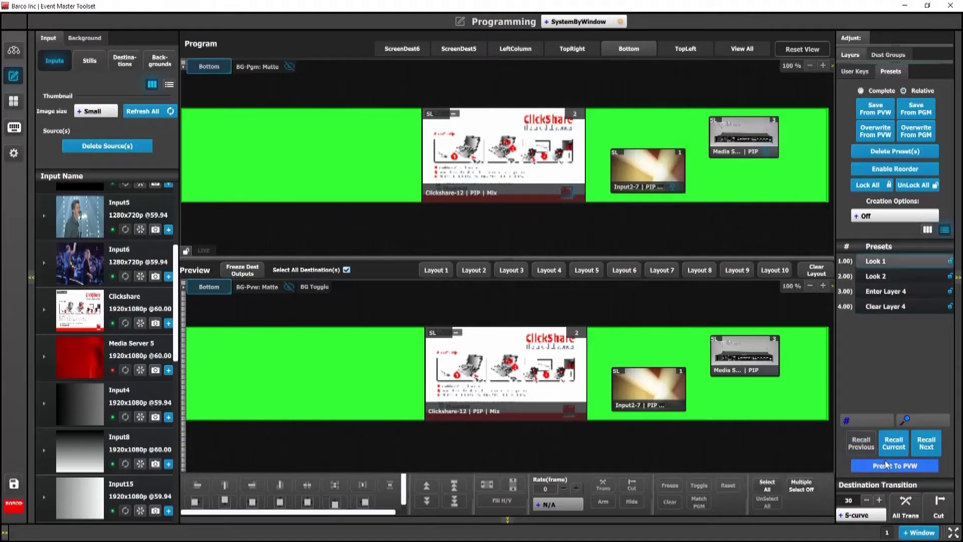
left_click(886, 292)
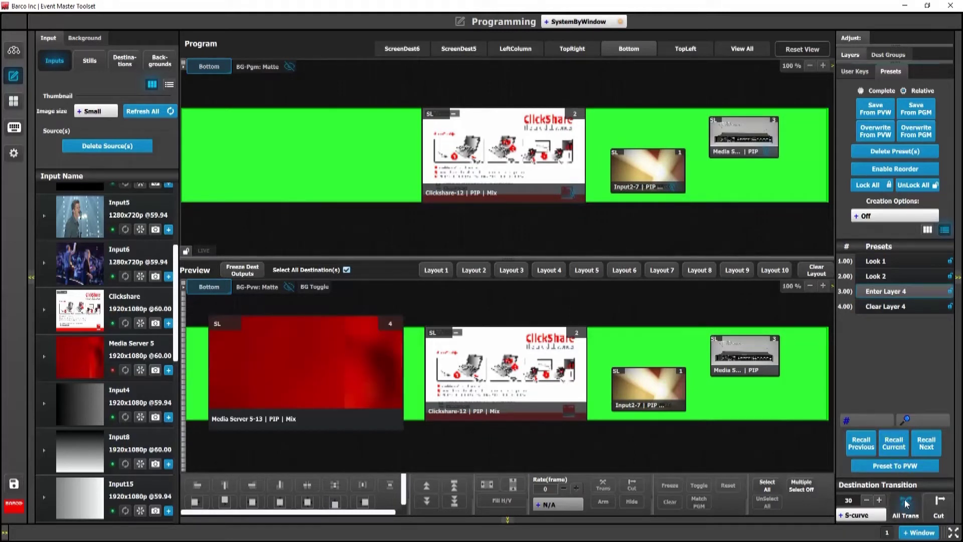
left_click(907, 504)
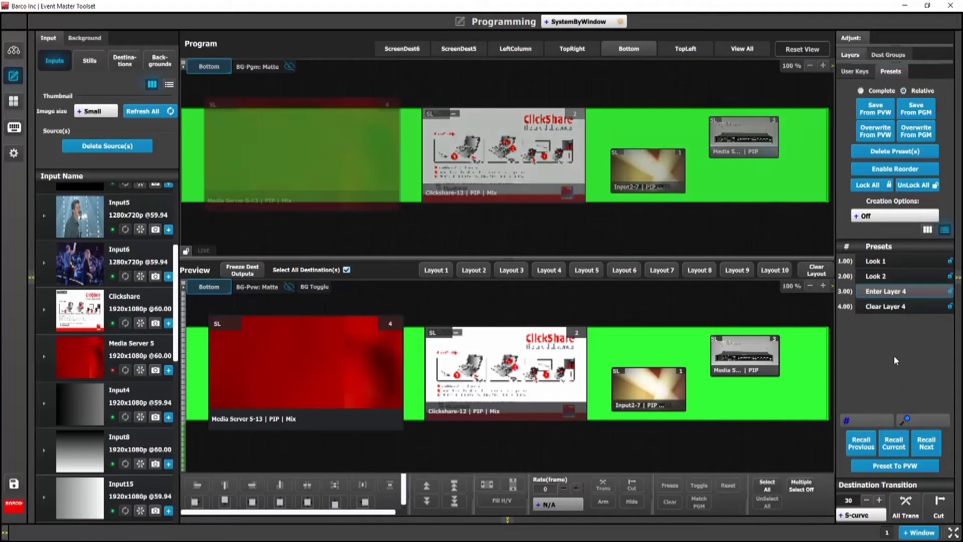
left_click(892, 310)
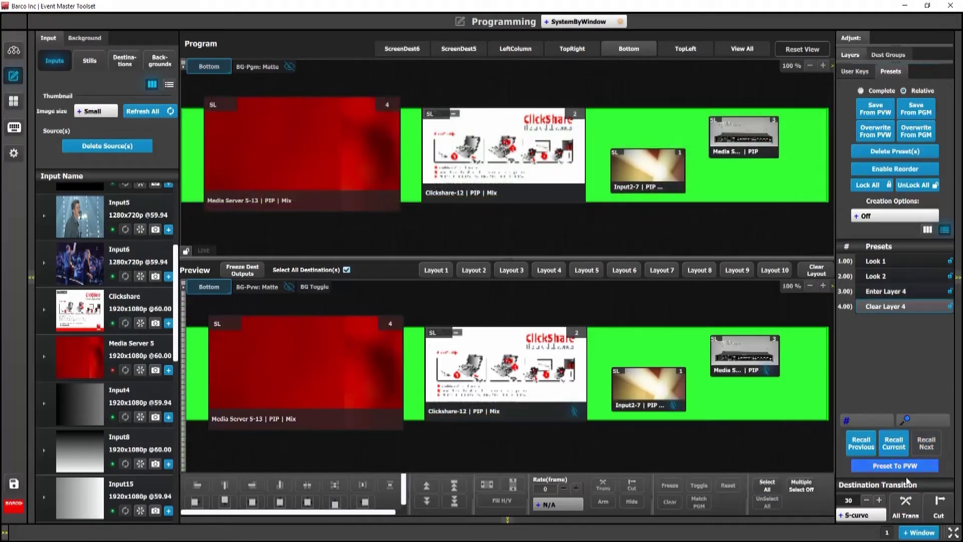
left_click(907, 510)
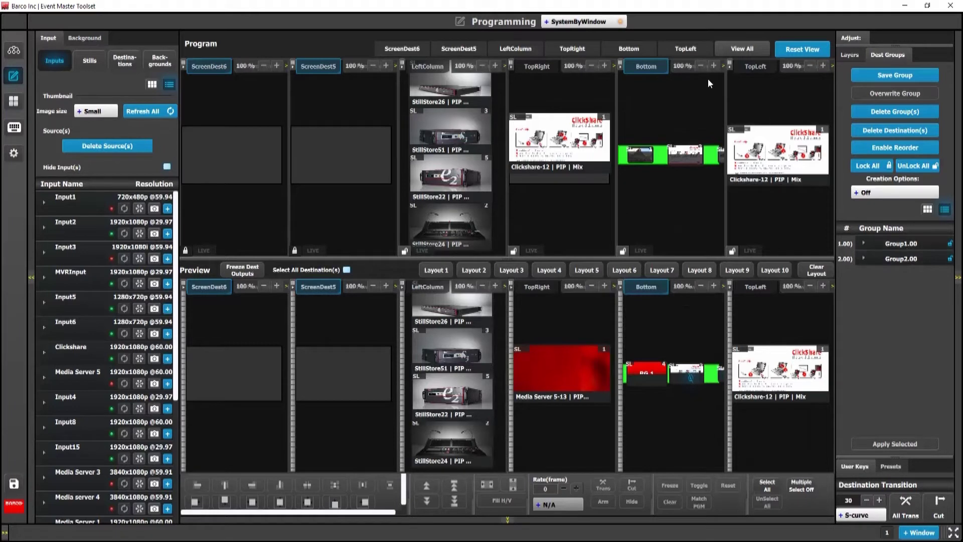
- Save Group3.00 with TopLeft, Bottom and ScreenDest5, leaving ScreenDest6 out
left_click(751, 68)
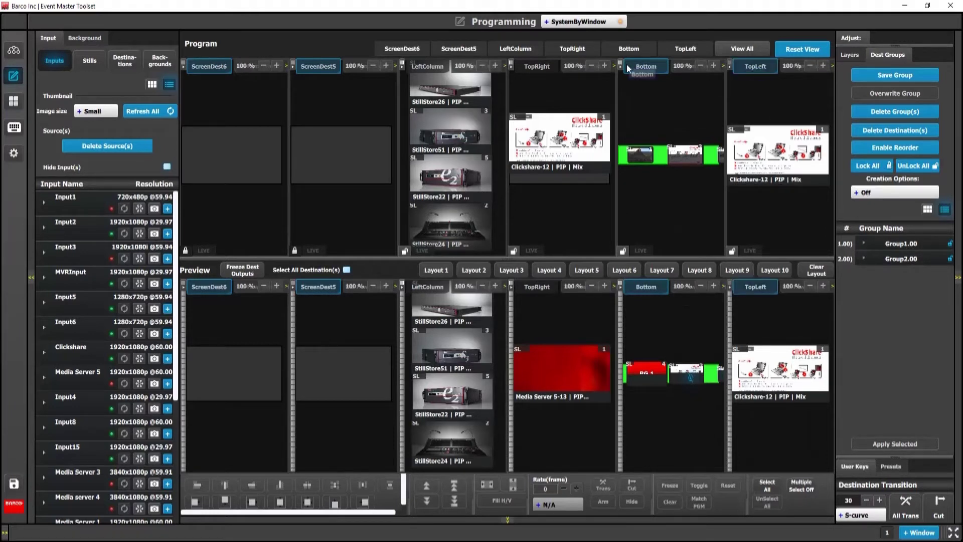
left_click(211, 66)
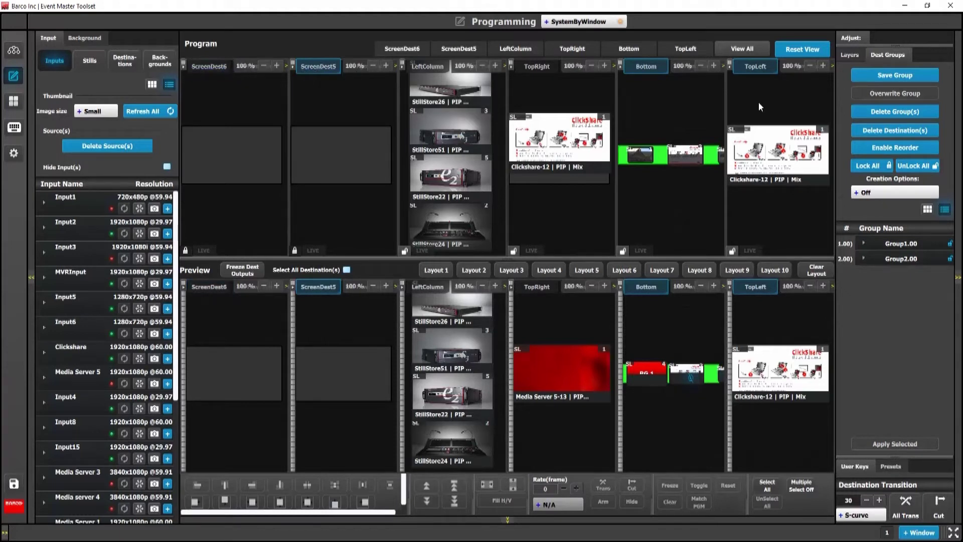
left_click(903, 78)
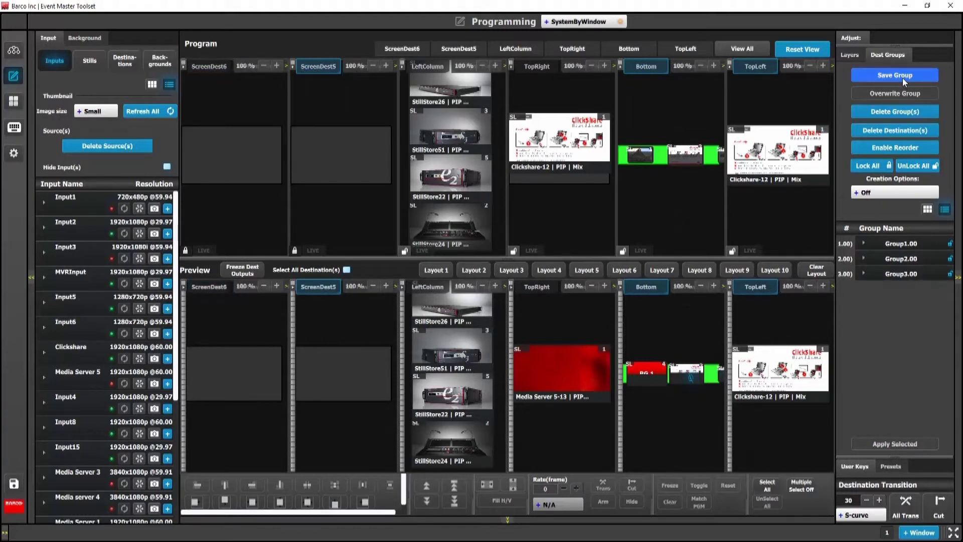
left_click(864, 274)
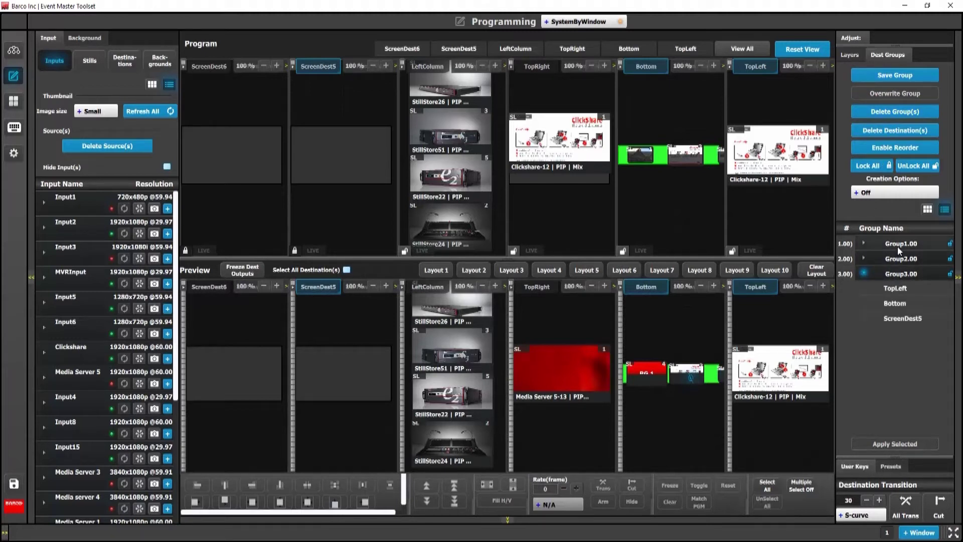
- Recall the saved destination groups Group1.00, Group2.00 and Group3.00
left_click_drag(901, 244, 794, 224)
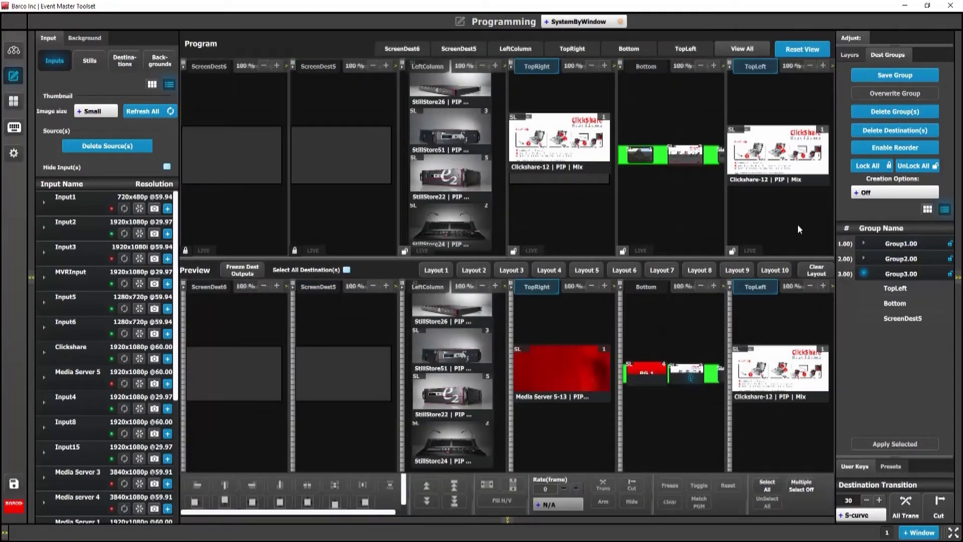
left_click(898, 264)
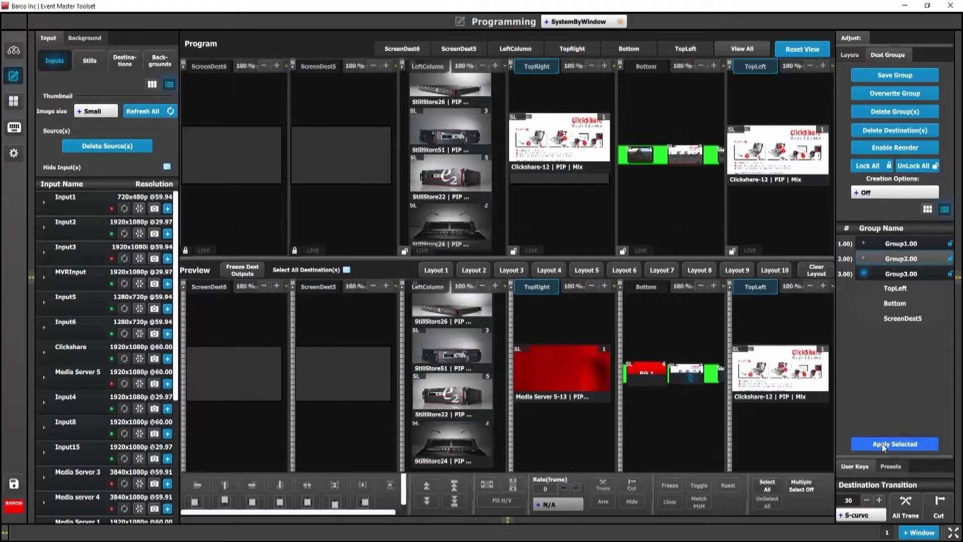
left_click(882, 443)
left_click(898, 275)
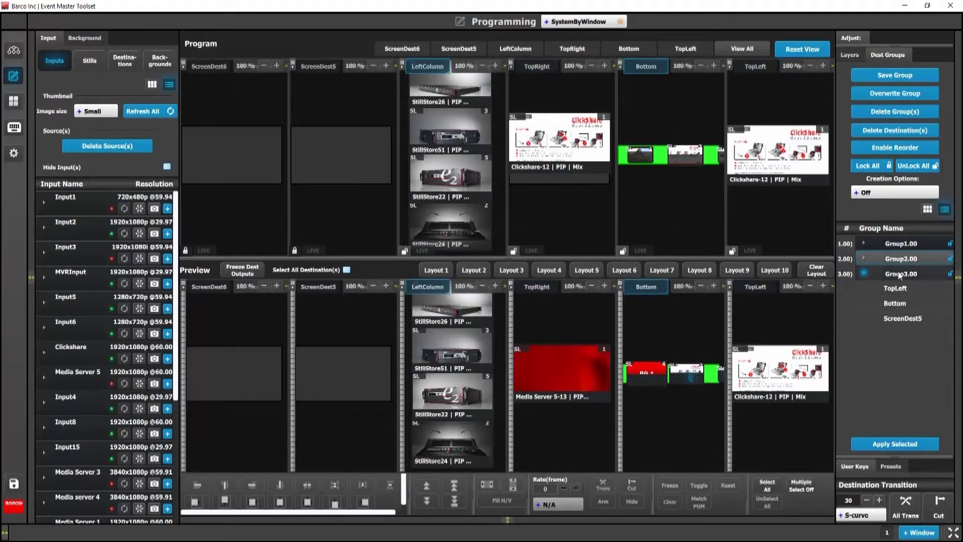
left_click(895, 444)
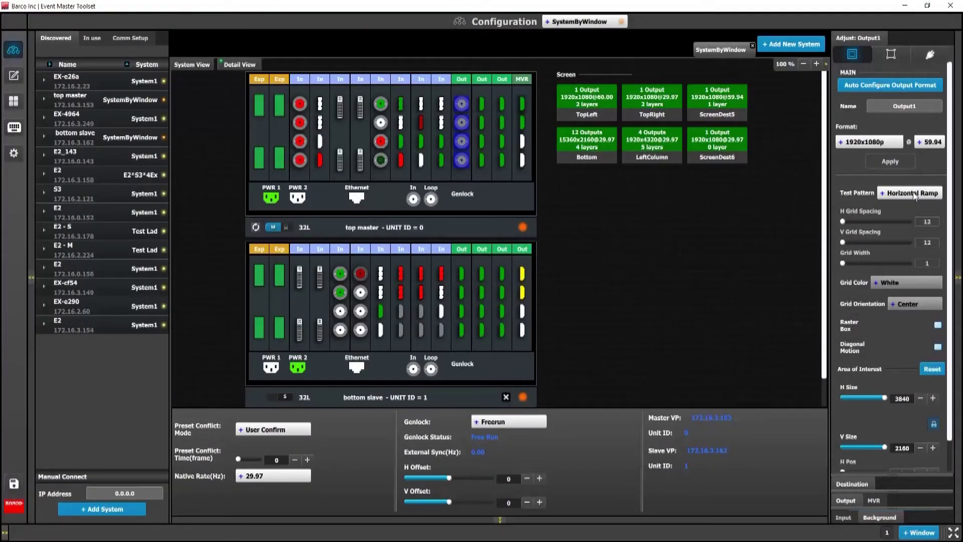
- Show the Circle Alignment test pattern on Output1
left_click(915, 196)
scroll(916, 241, "down", 3)
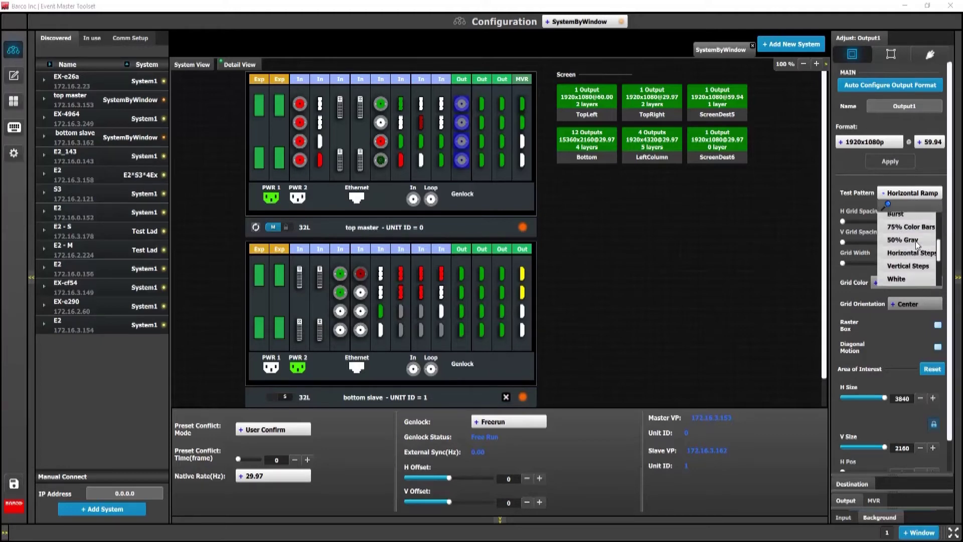
scroll(917, 241, "down", 3)
left_click(914, 277)
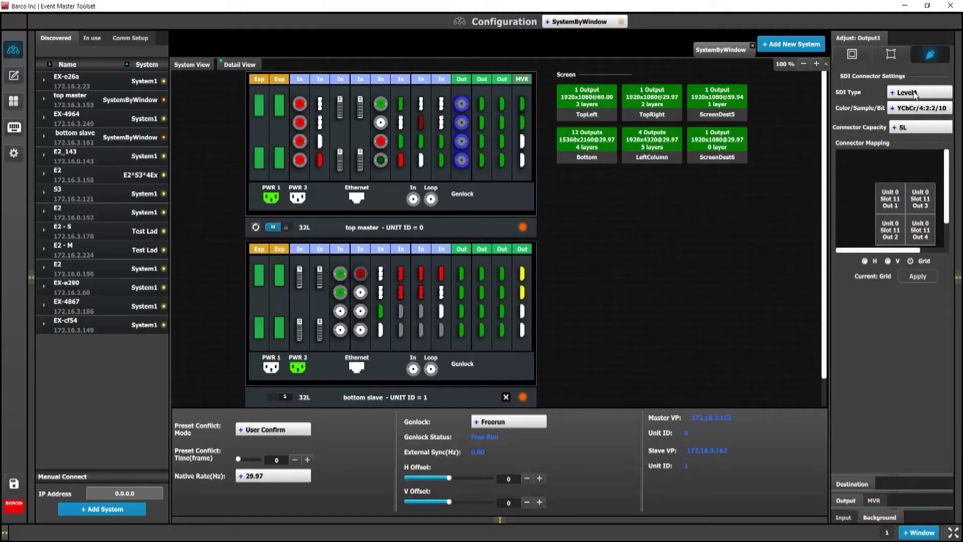
- Check Output1's SDI types and keep it at LevelA
left_click(916, 95)
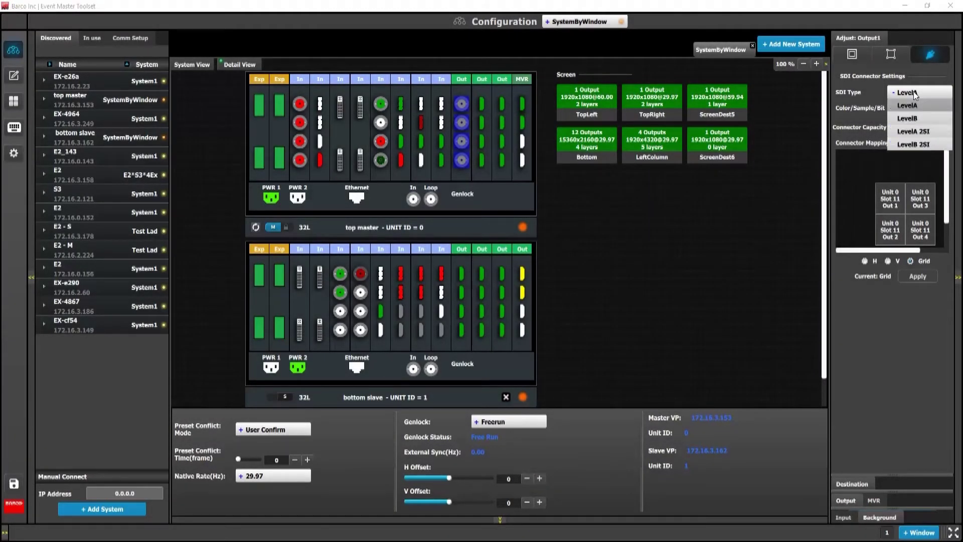
left_click(916, 95)
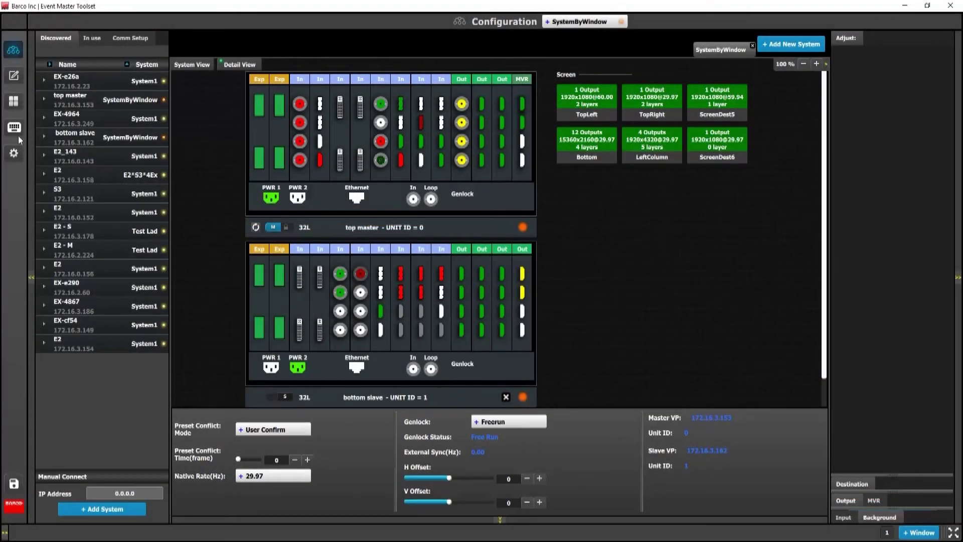
left_click(13, 128)
- Map the Disable TBar custom function onto an empty button in Layout1
left_click(124, 44)
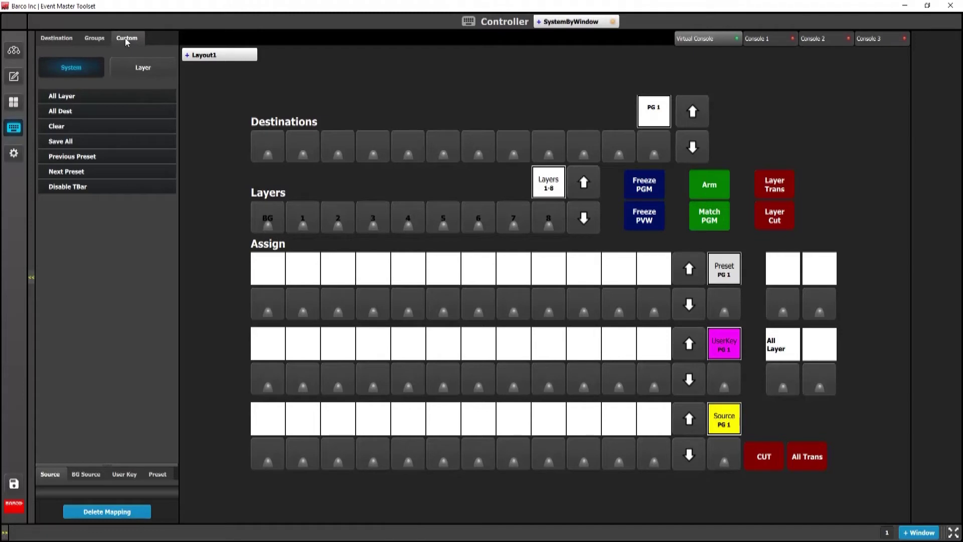
left_click_drag(83, 190, 821, 377)
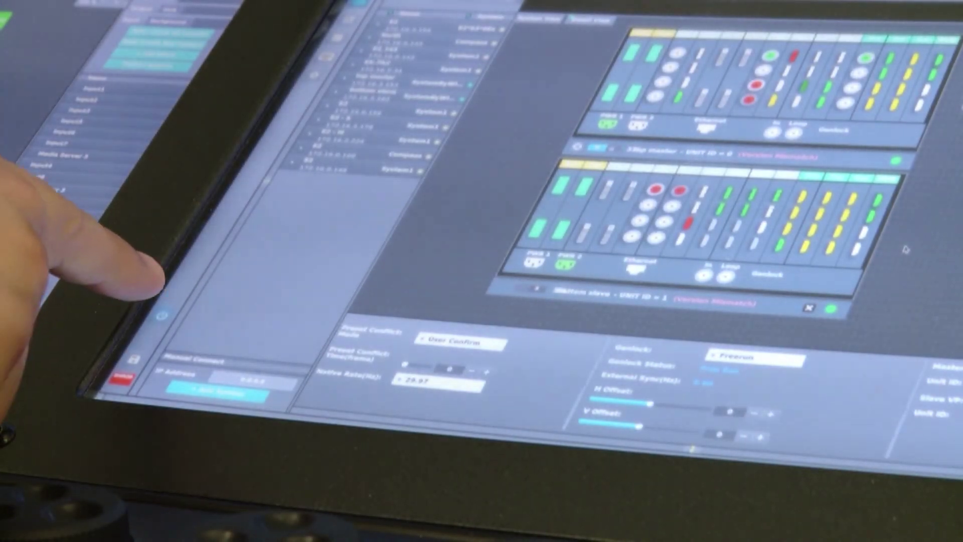
- Bring up the EC-200 console's Power Off prompt from its touchscreen sidebar
left_click(161, 315)
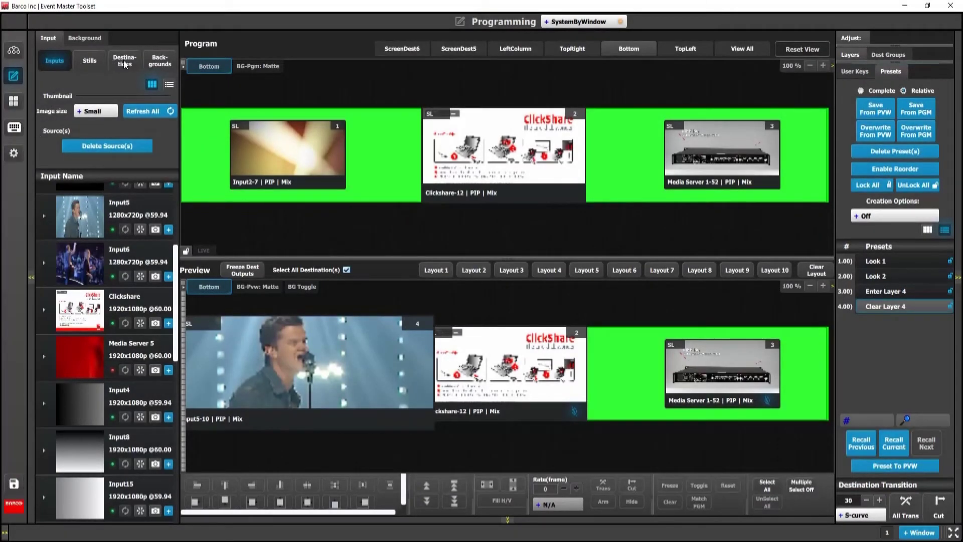
- Add the BG 1 background as a source in the Bottom destination's Preview
left_click(159, 63)
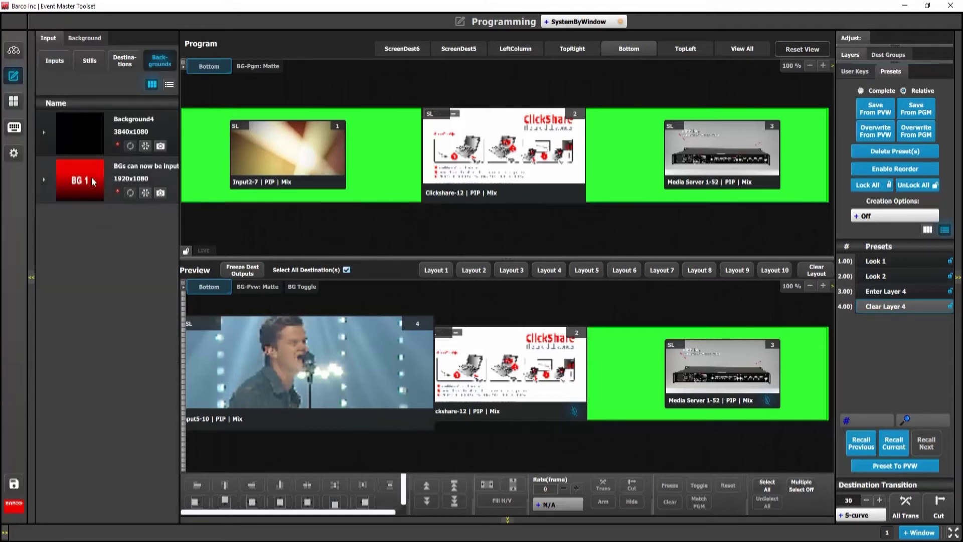
left_click_drag(92, 181, 244, 340)
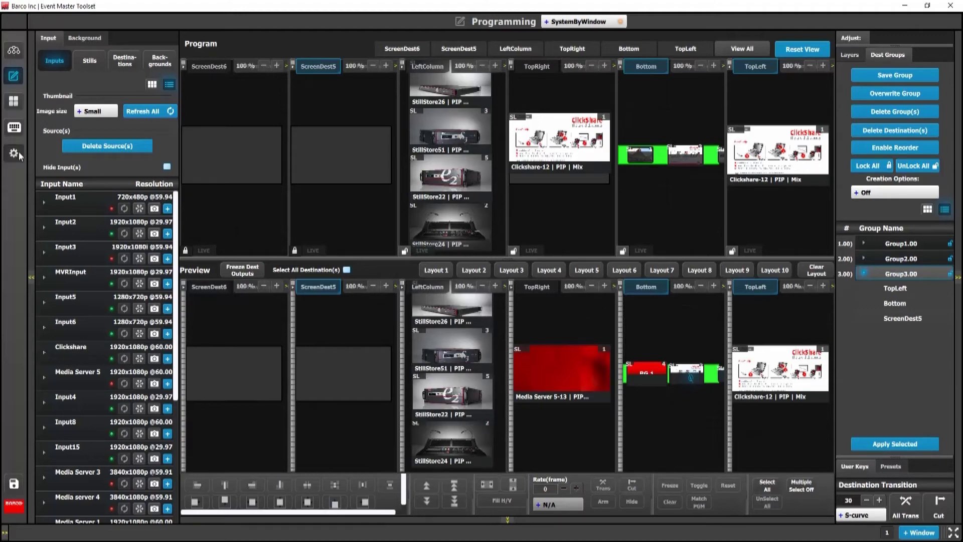
left_click(15, 153)
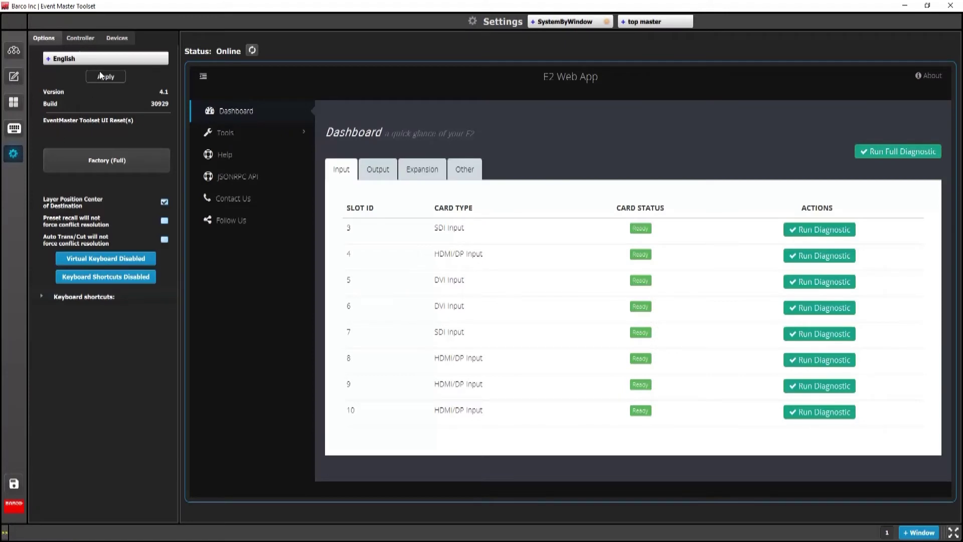
- Load an ImagePRO-II's web app from the Devices list into the web app panel
left_click(118, 38)
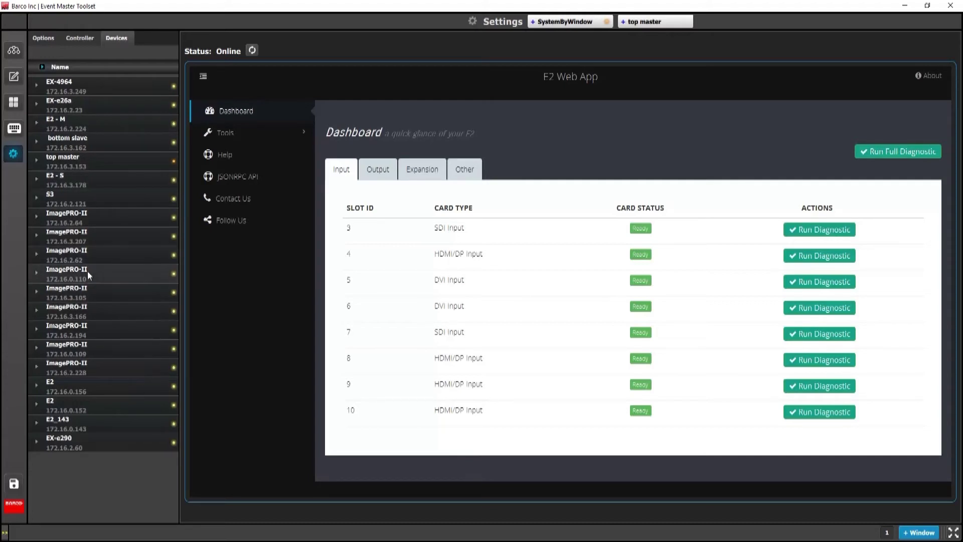
left_click_drag(96, 241, 326, 270)
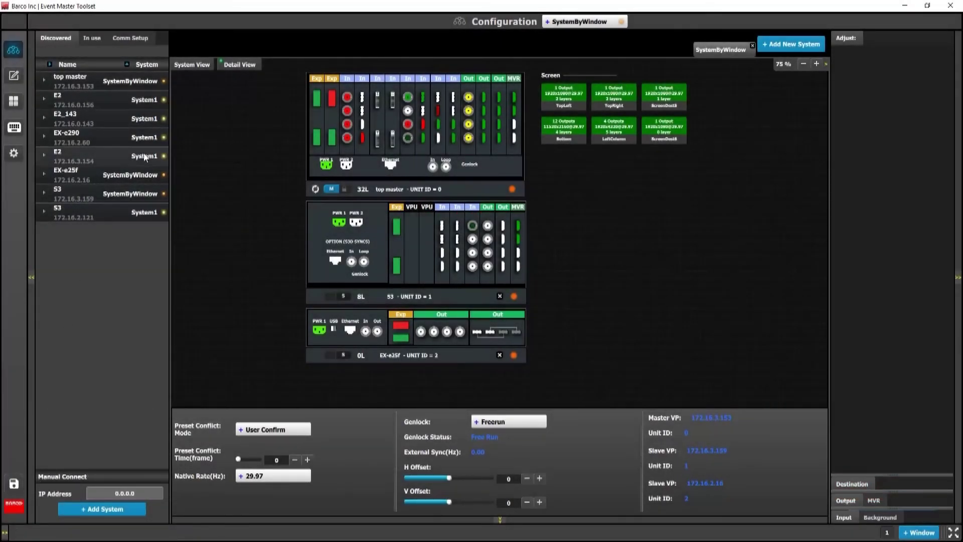
- Select the linked system in the Discovered list to show top master and bottom slave as units 0 and 1
left_click(193, 64)
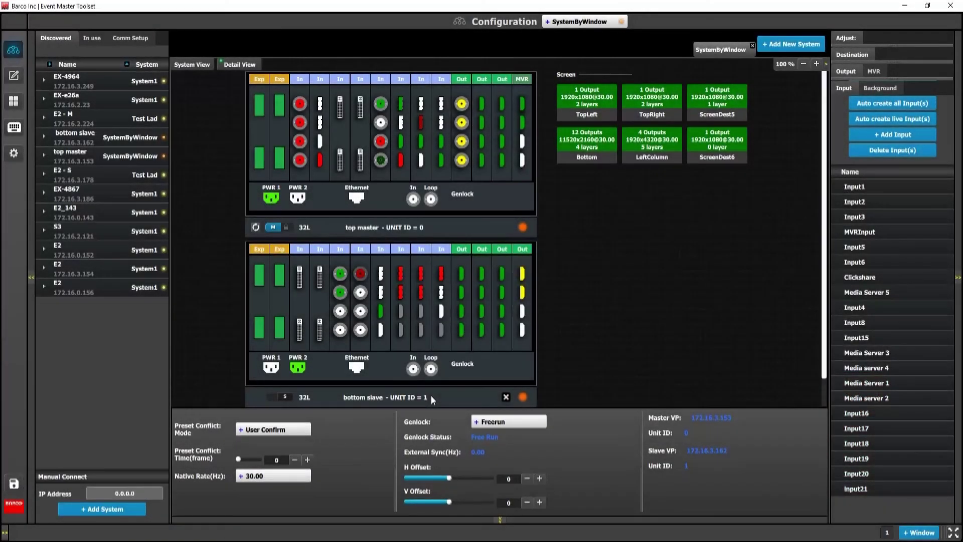
- Turn on Last slot as MVR in the bottom slave unit's Setup settings
left_click(431, 395)
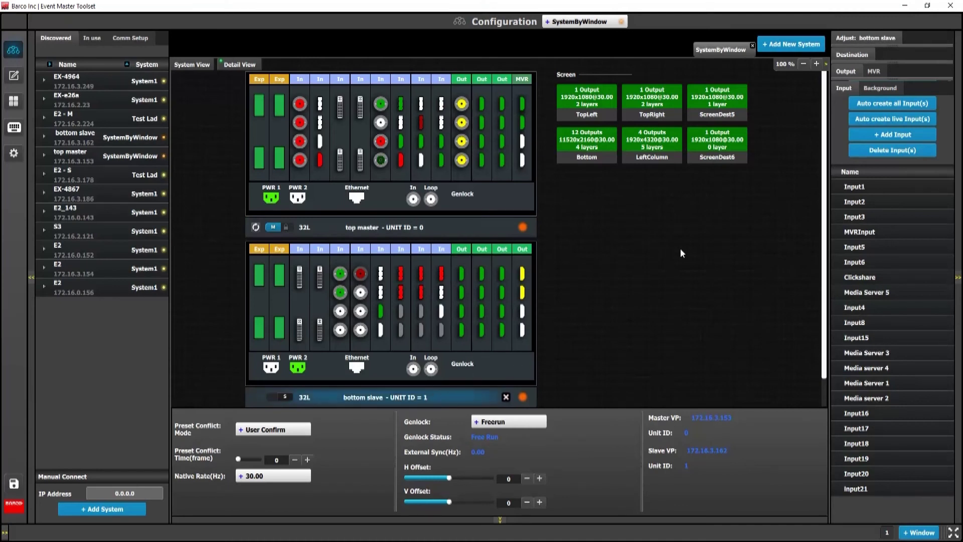
left_click(877, 38)
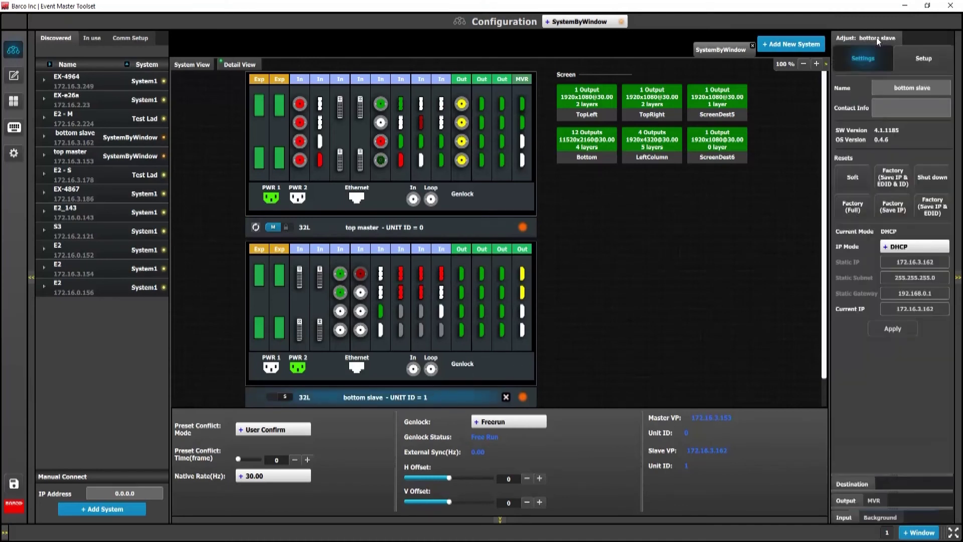
left_click(920, 58)
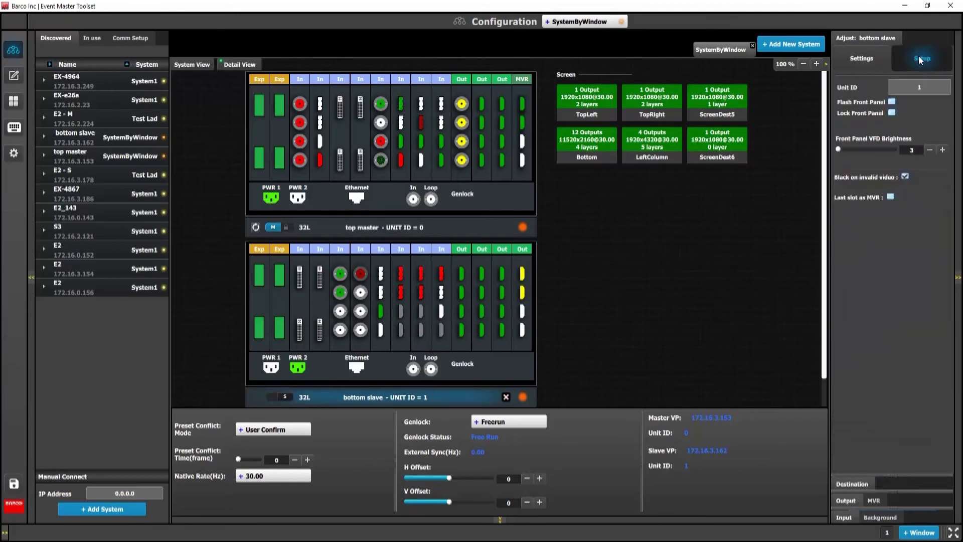
left_click(891, 198)
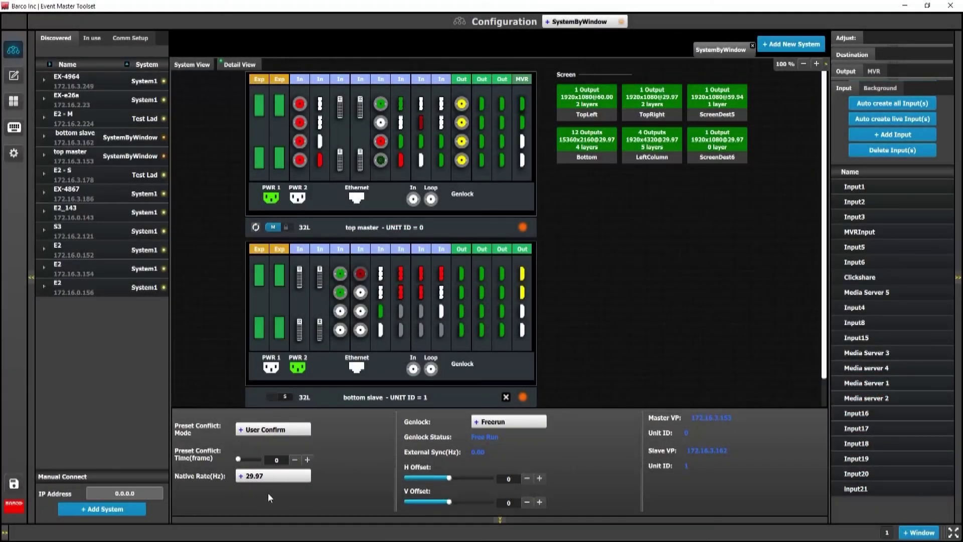
- Change the Native Rate(Hz) from 29.97 to 30
left_click(245, 479)
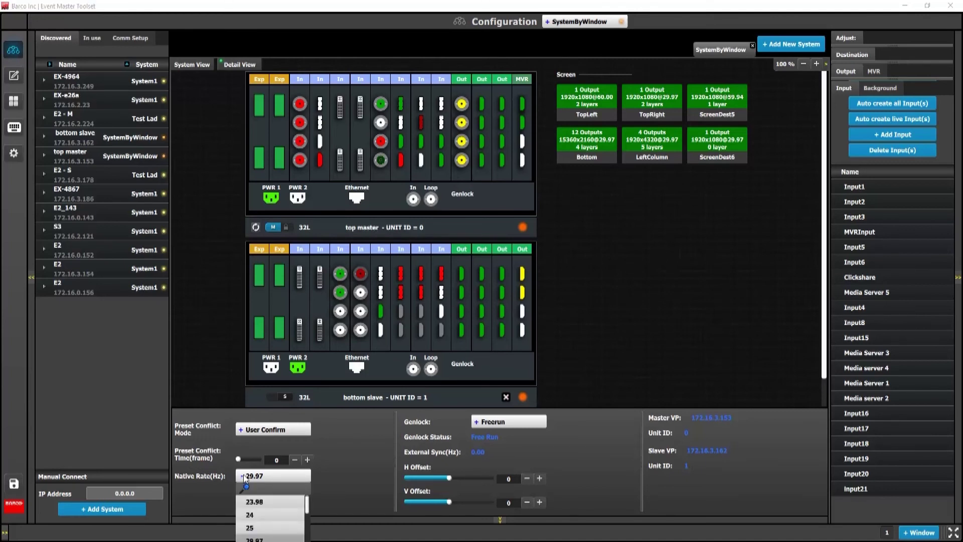
scroll(264, 516, "down", 1)
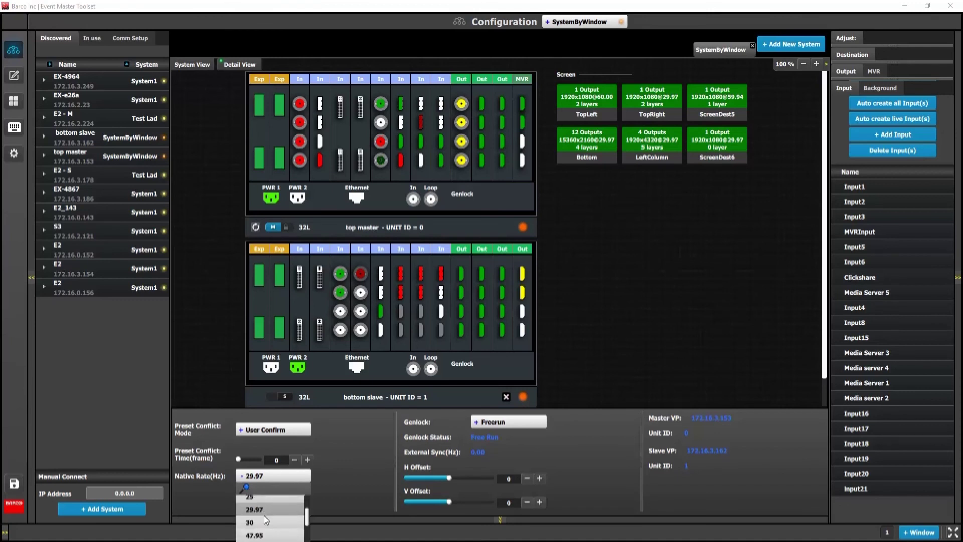
left_click(250, 522)
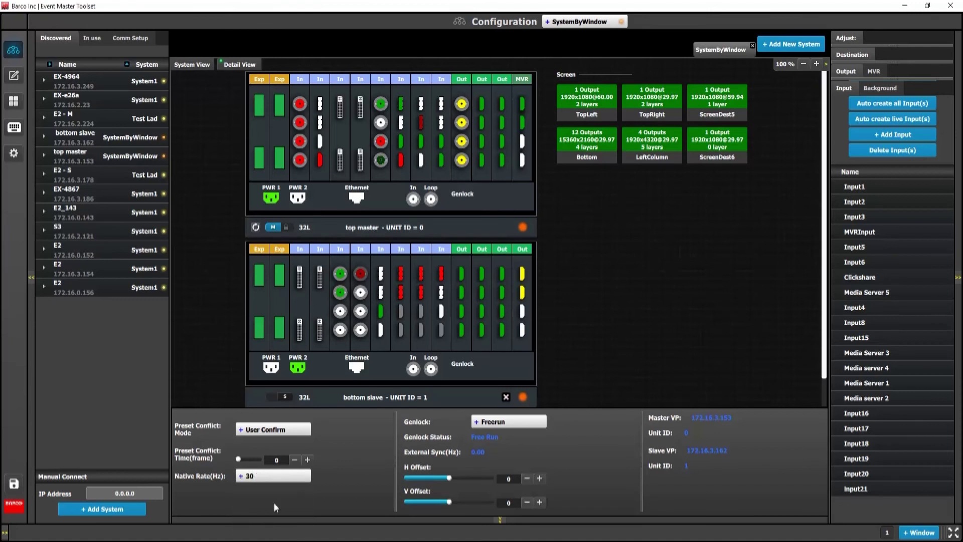